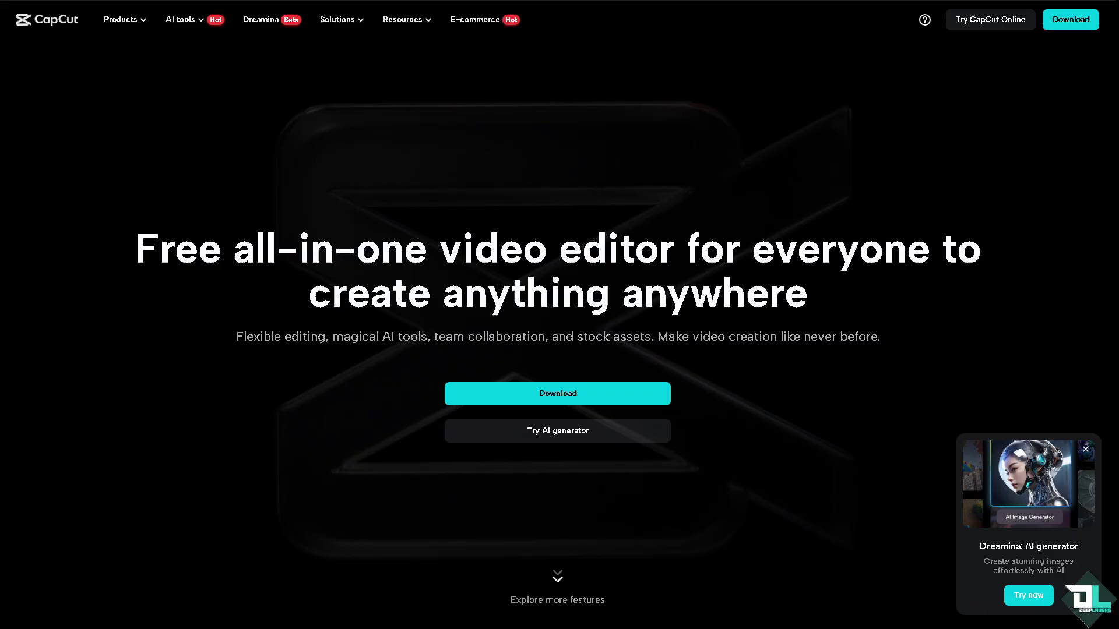
Scroll the CapCut homepage down to the Remove background feature with its dog demo video
scroll(560, 335, down, 5)
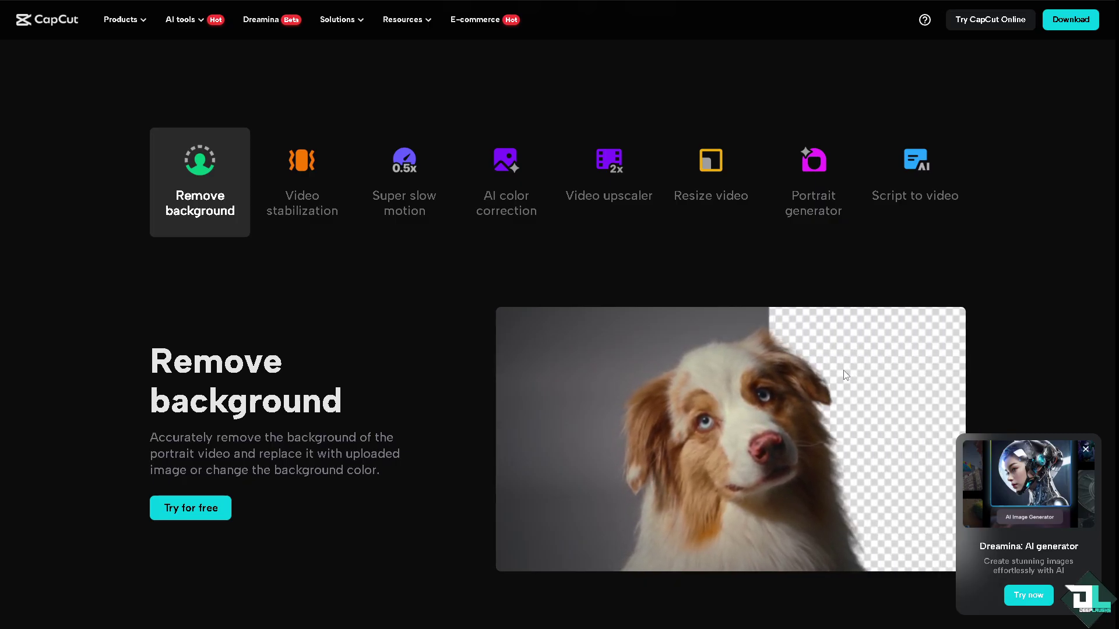
Launch Try CapCut Online and page forward three times through the welcome slideshow
click(977, 24)
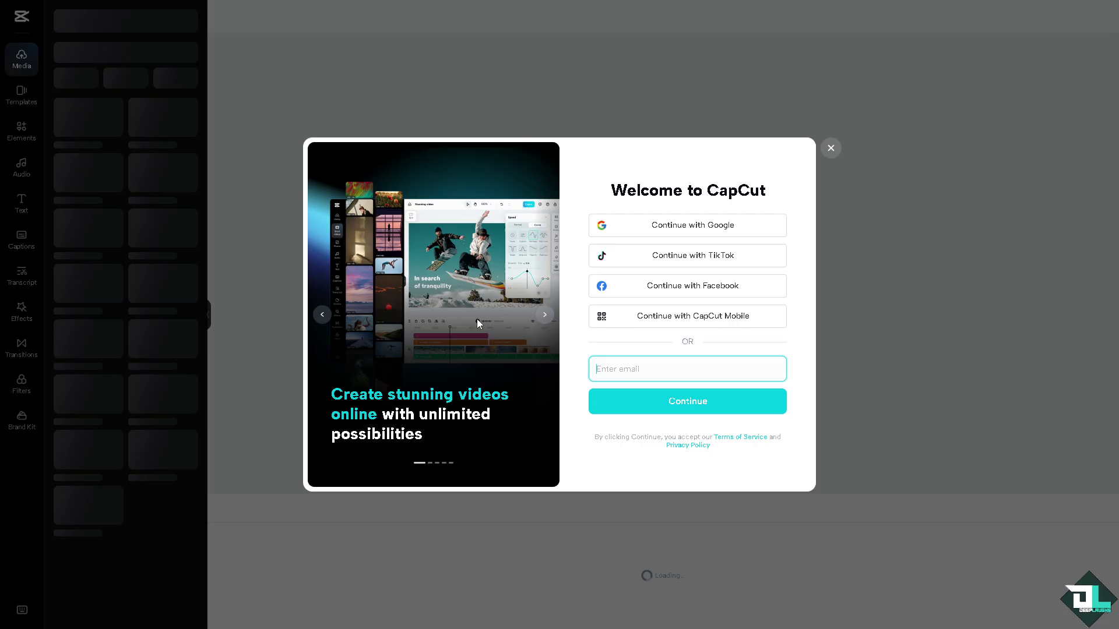
click(546, 315)
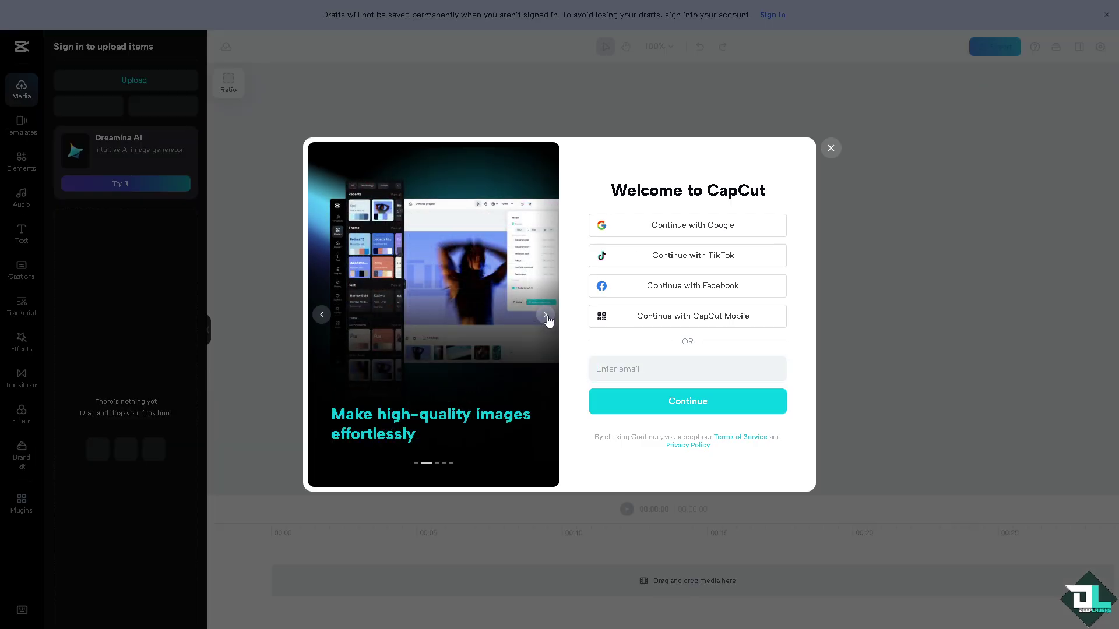
click(546, 315)
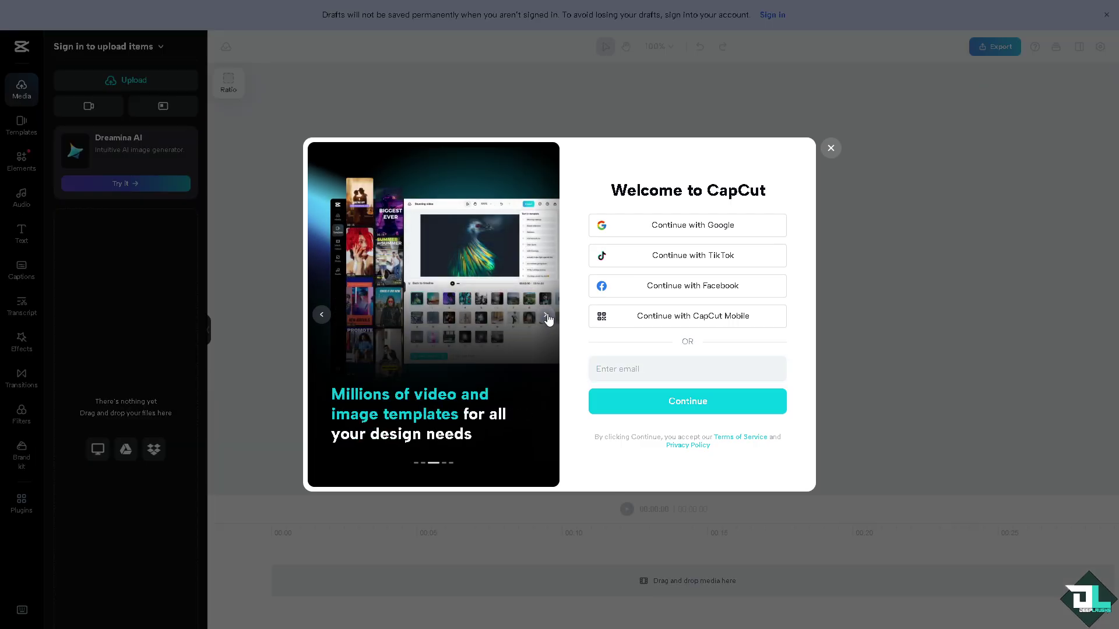
click(546, 315)
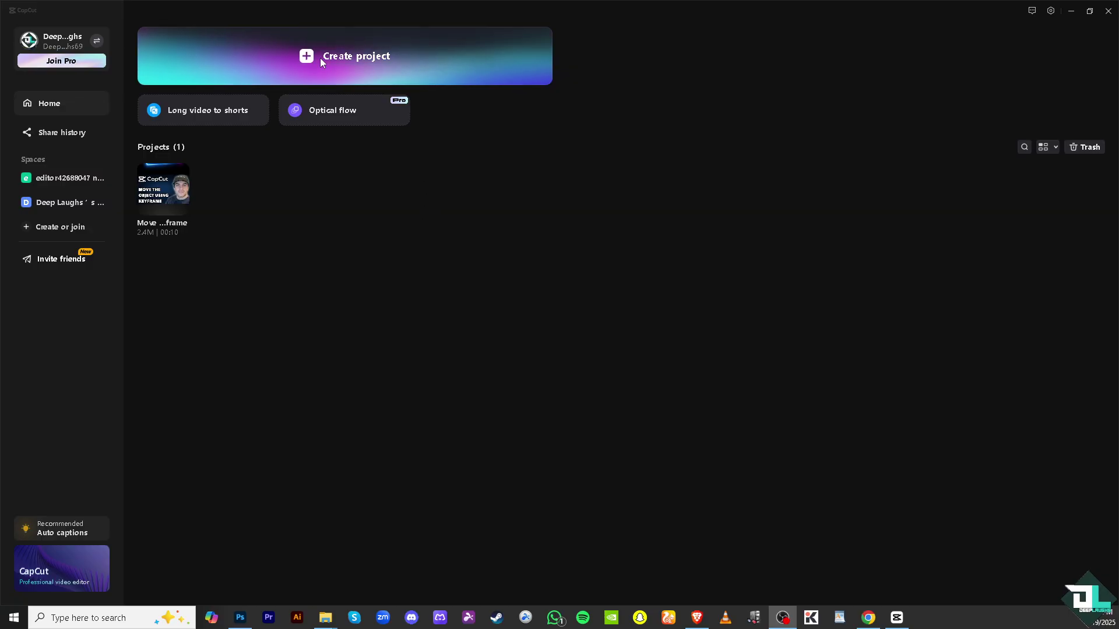
Create a project to open the Move The Object Using Keyframe editor timeline
click(293, 43)
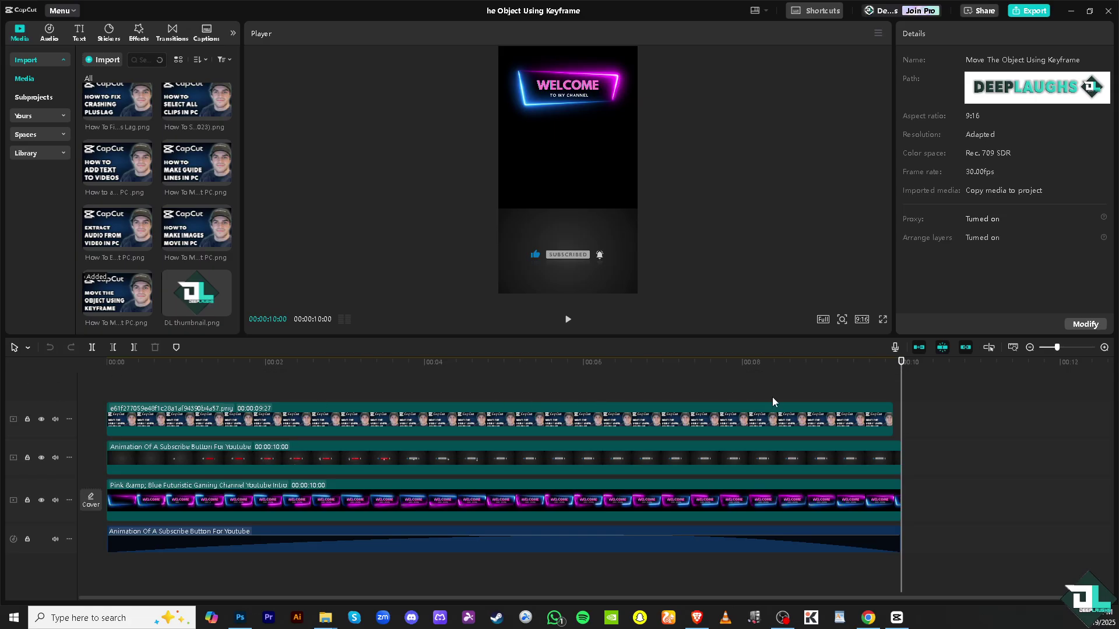
Add DL thumbnail.png on a new top track starting at 00:00
drag(899, 363, 107, 371)
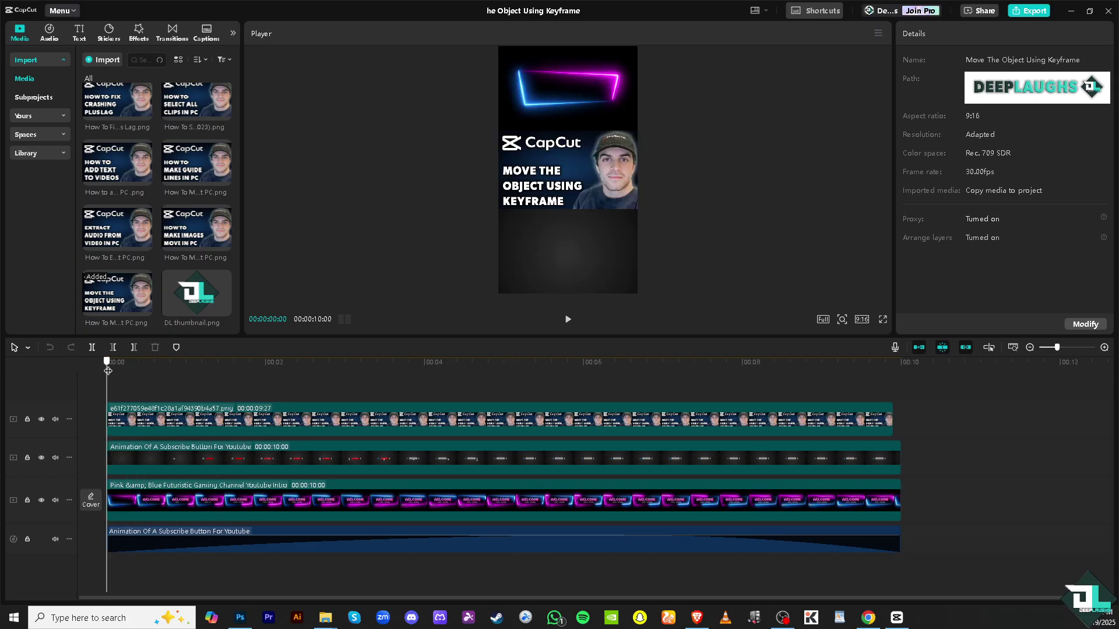
drag(197, 293, 223, 382)
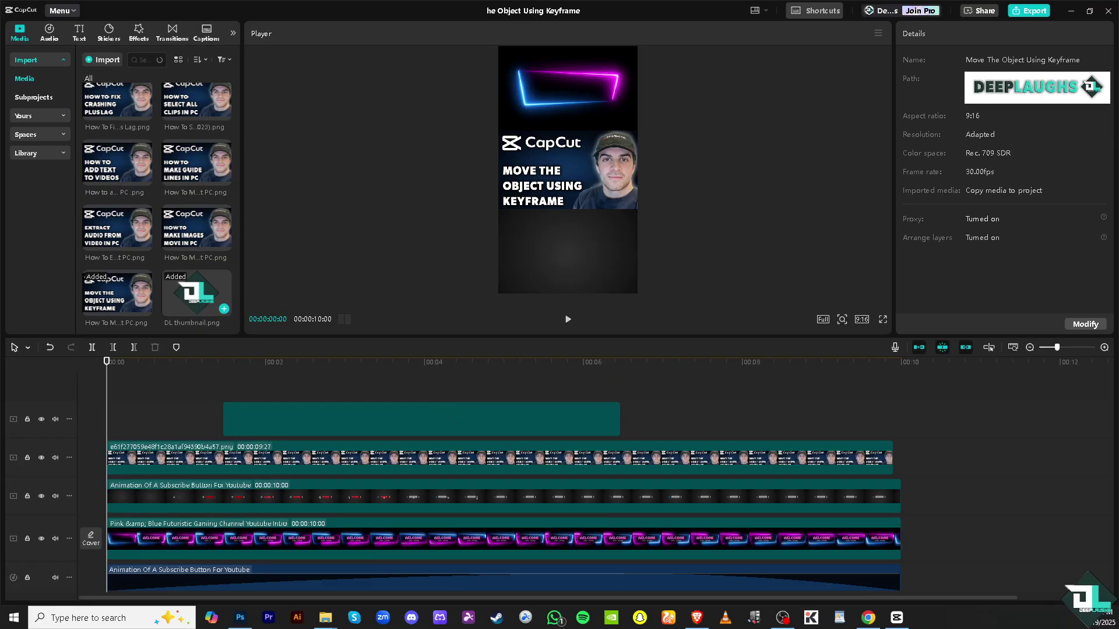
click(358, 416)
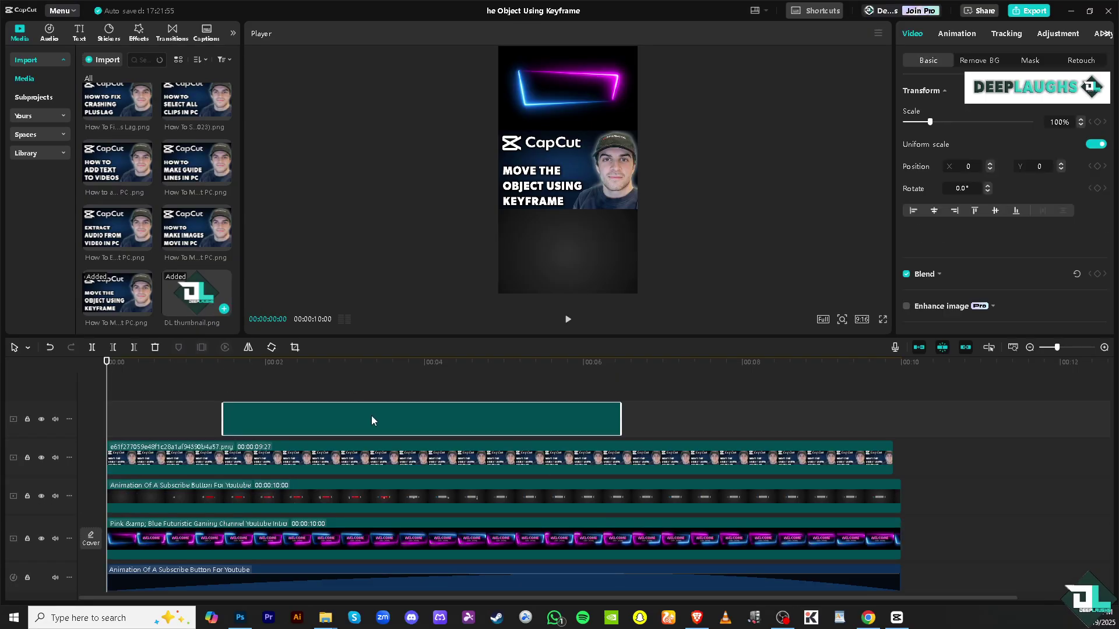
drag(250, 413, 200, 413)
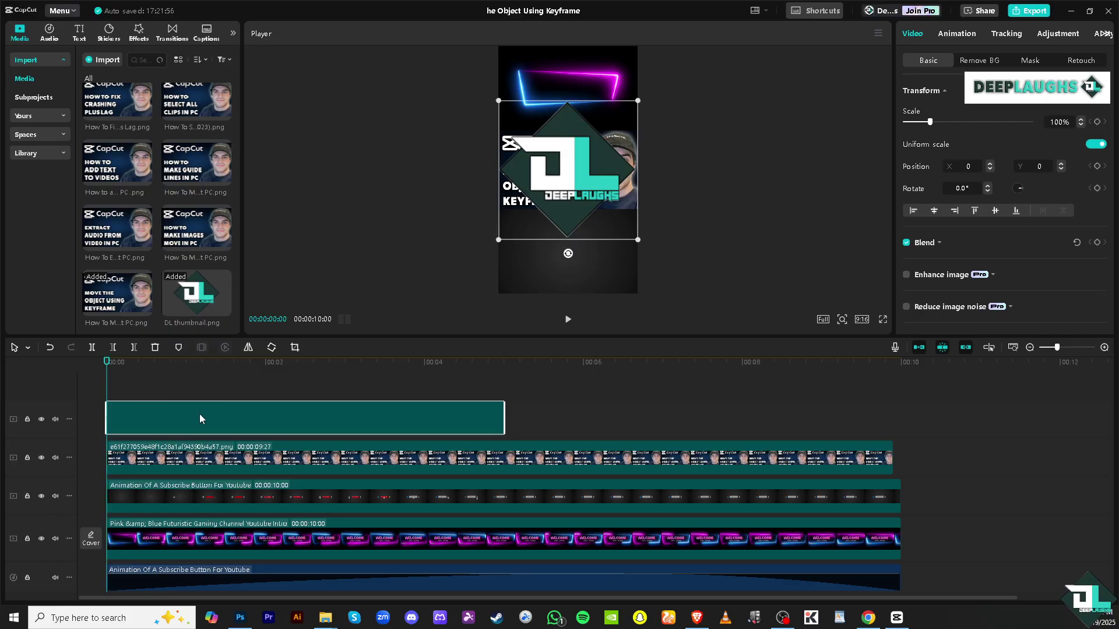
Preview the video, then scale the DL logo down to 36% over the title text
click(568, 319)
key(space)
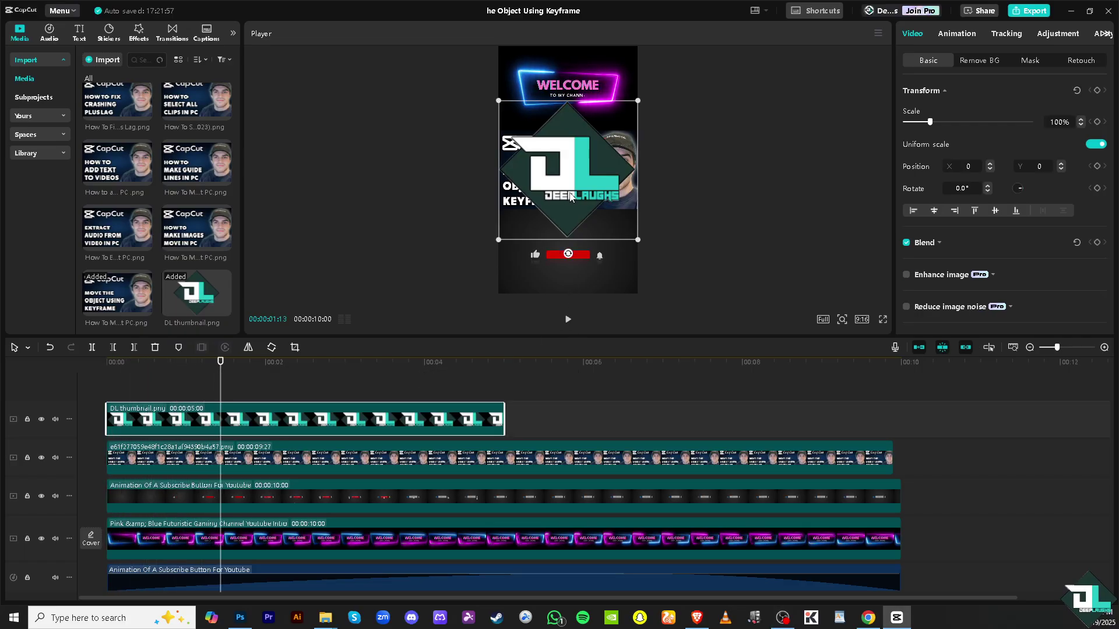
drag(639, 239, 568, 174)
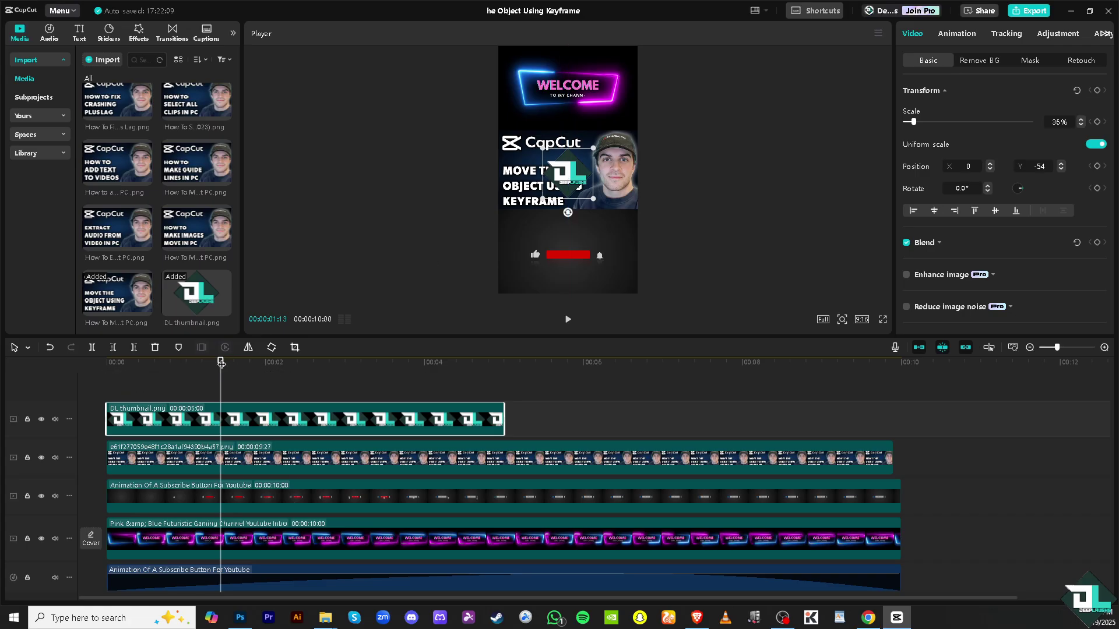
Add a Transform keyframe for the DL logo at 00:00
drag(221, 362, 105, 364)
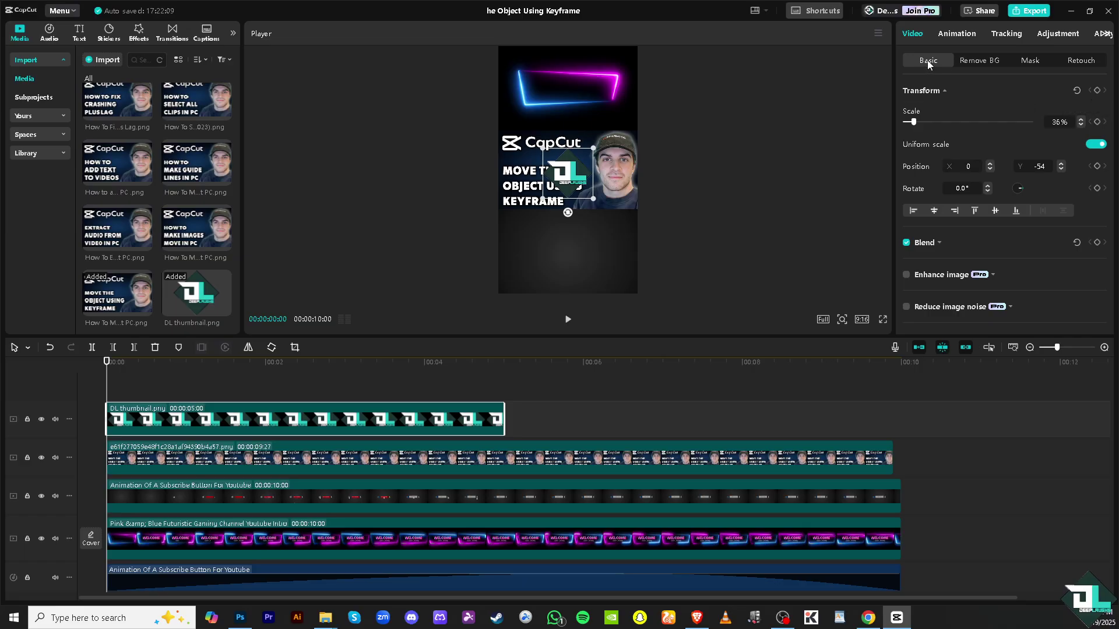
click(1096, 90)
Keyframe the logo moving down to the empty lower area, then up onto the WELCOME banner by frame 17
drag(107, 362, 126, 361)
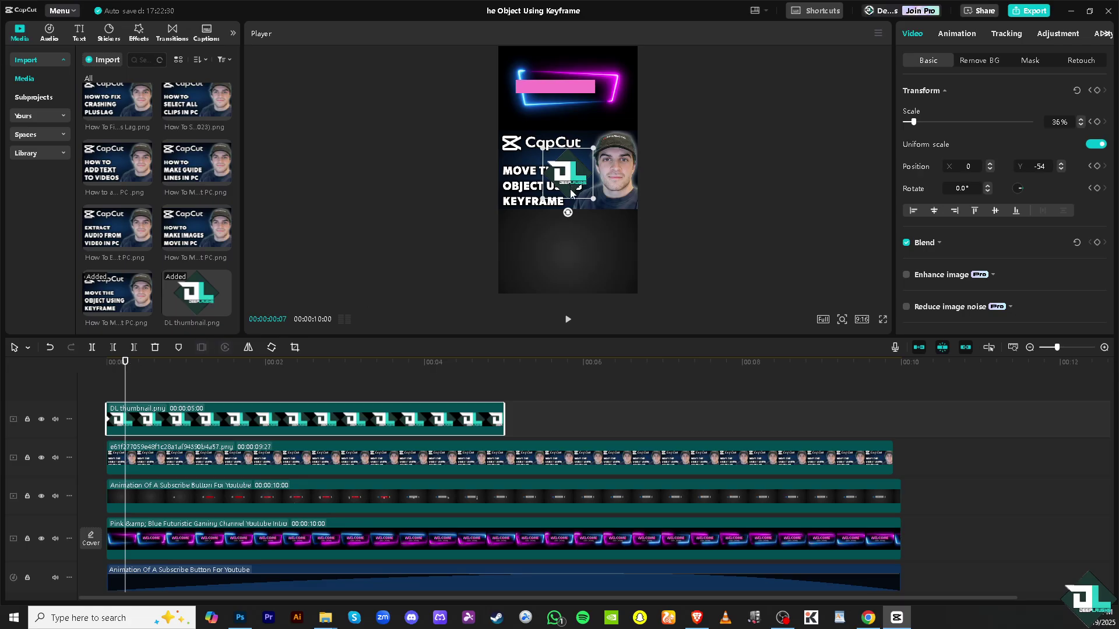
drag(571, 194, 570, 269)
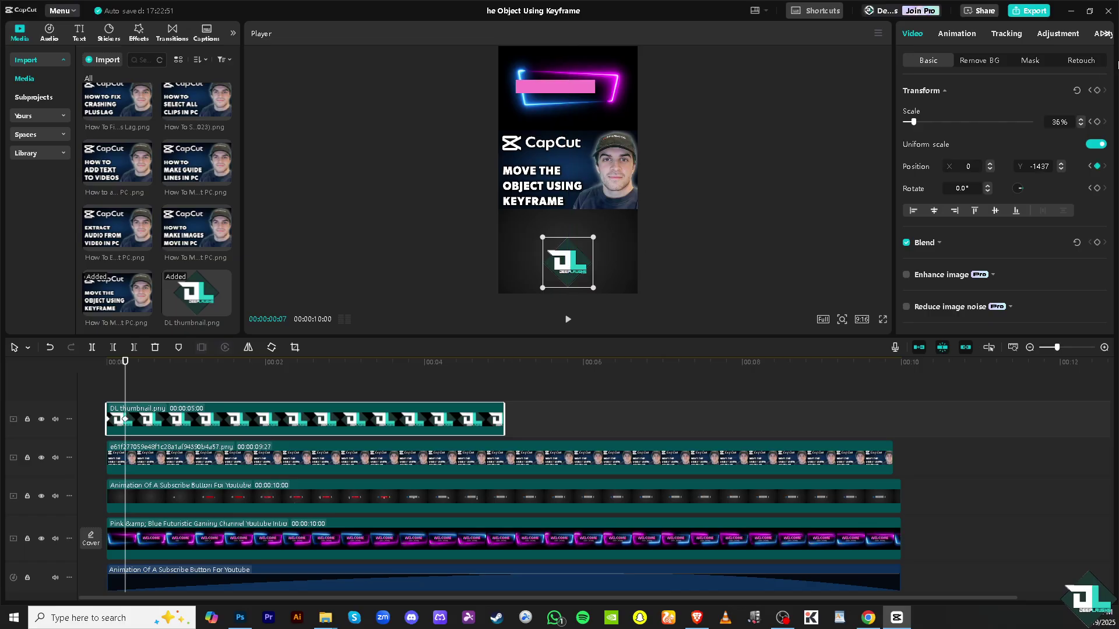
click(1098, 92)
drag(126, 364, 151, 364)
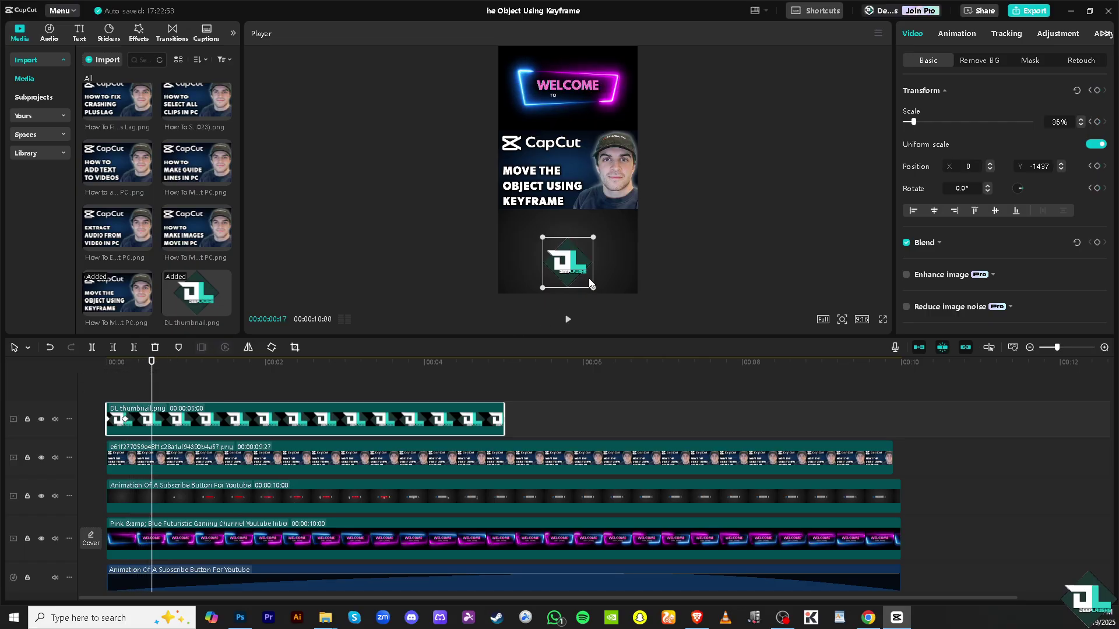
drag(571, 271, 571, 86)
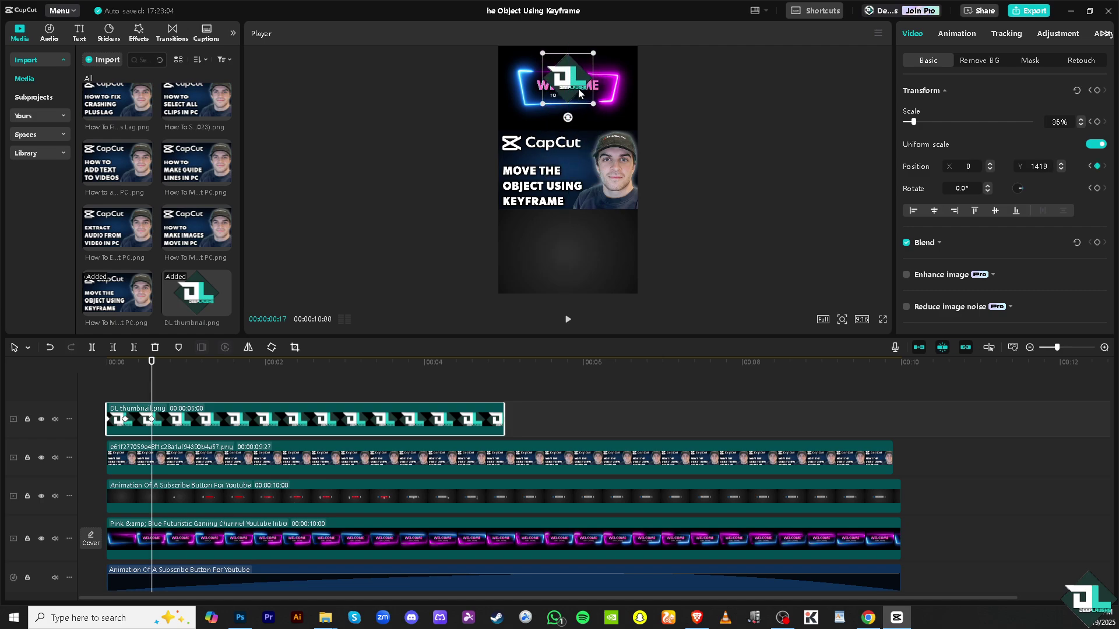
Keyframe the logo over WELCOME, then move it onto the presenter's face at 00:00:00:29
click(1096, 91)
drag(151, 362, 183, 365)
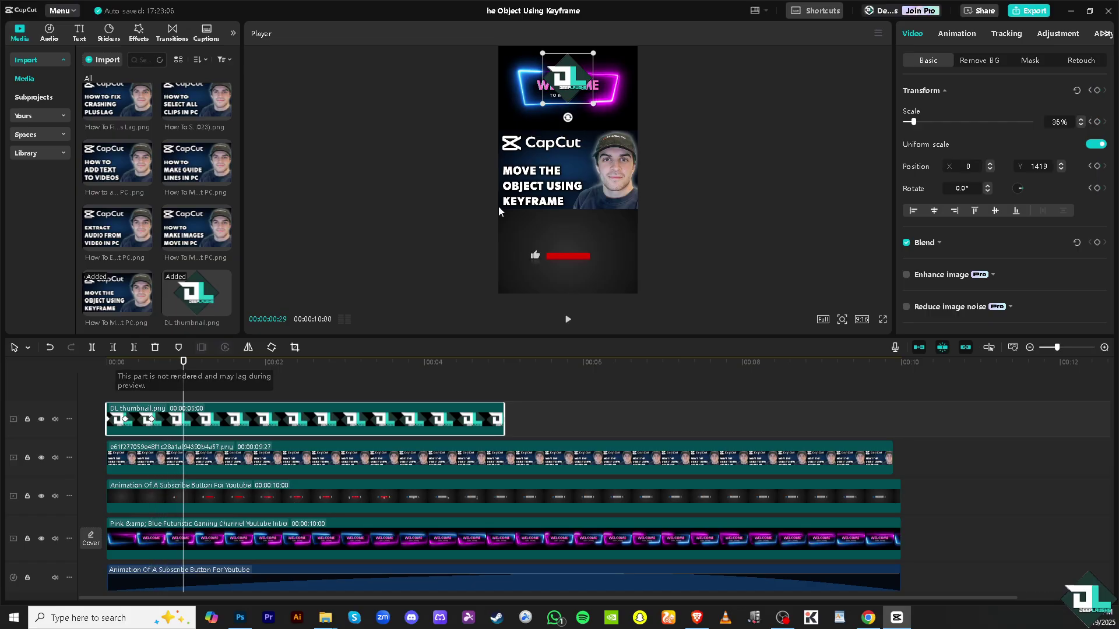
drag(575, 79, 618, 172)
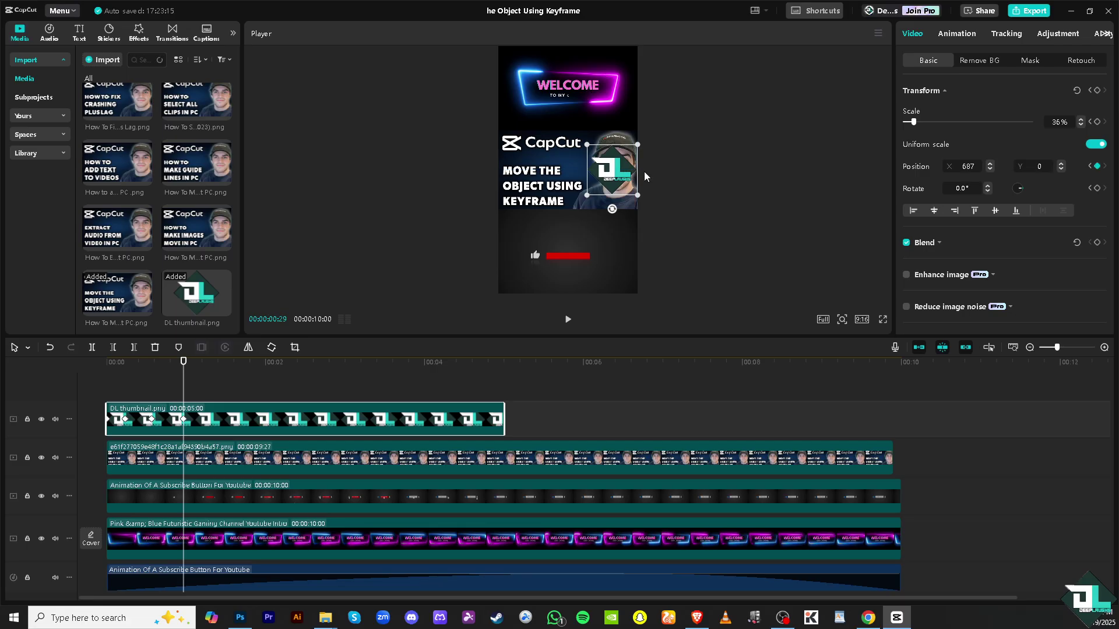
click(1096, 91)
Move the logo left onto the title text at 00:00:01:19, then advance to 00:00:02:10
drag(185, 362, 236, 362)
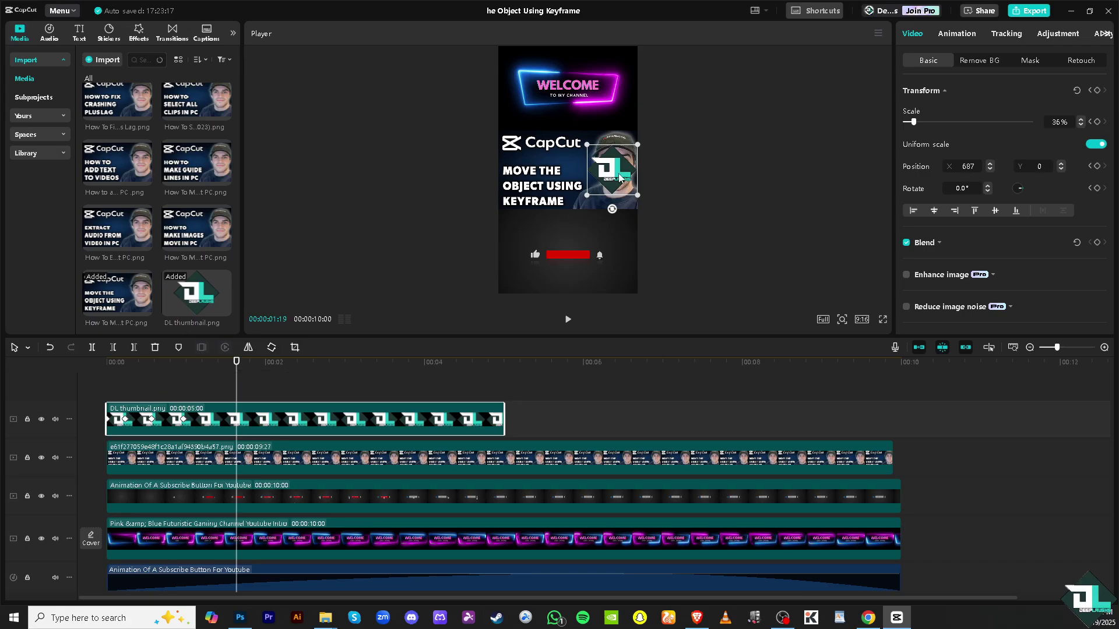
drag(610, 176, 529, 173)
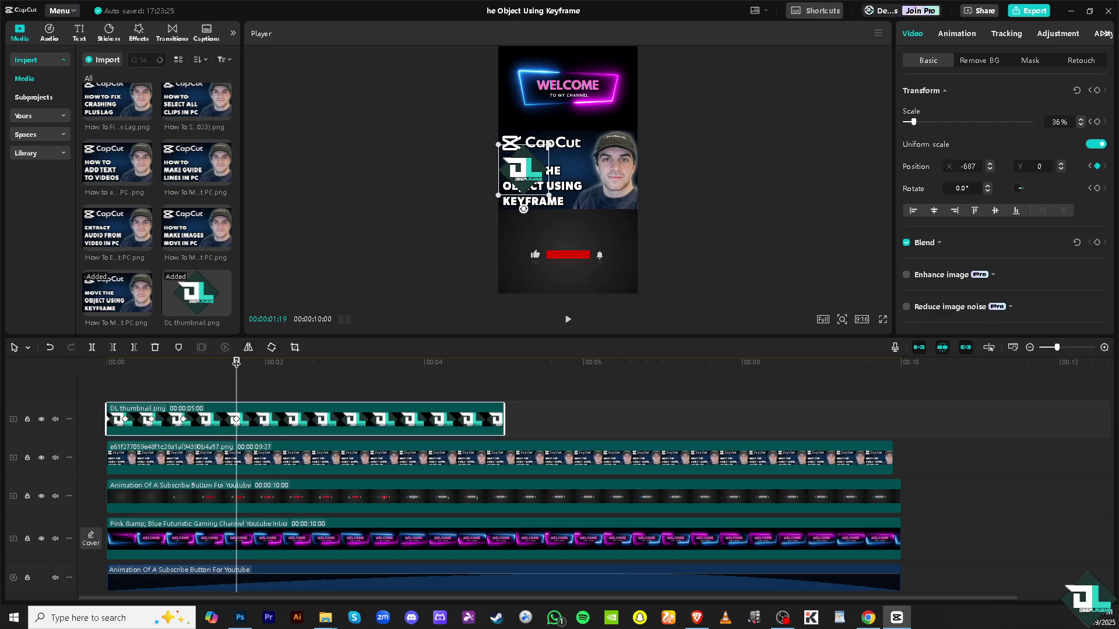
drag(236, 362, 292, 362)
Enlarge the centred logo to 397% at 00:00:02:10, then shrink it to 48% over the CapCut thumbnail at 00:00:03:10
drag(529, 171, 566, 171)
drag(642, 247, 1037, 437)
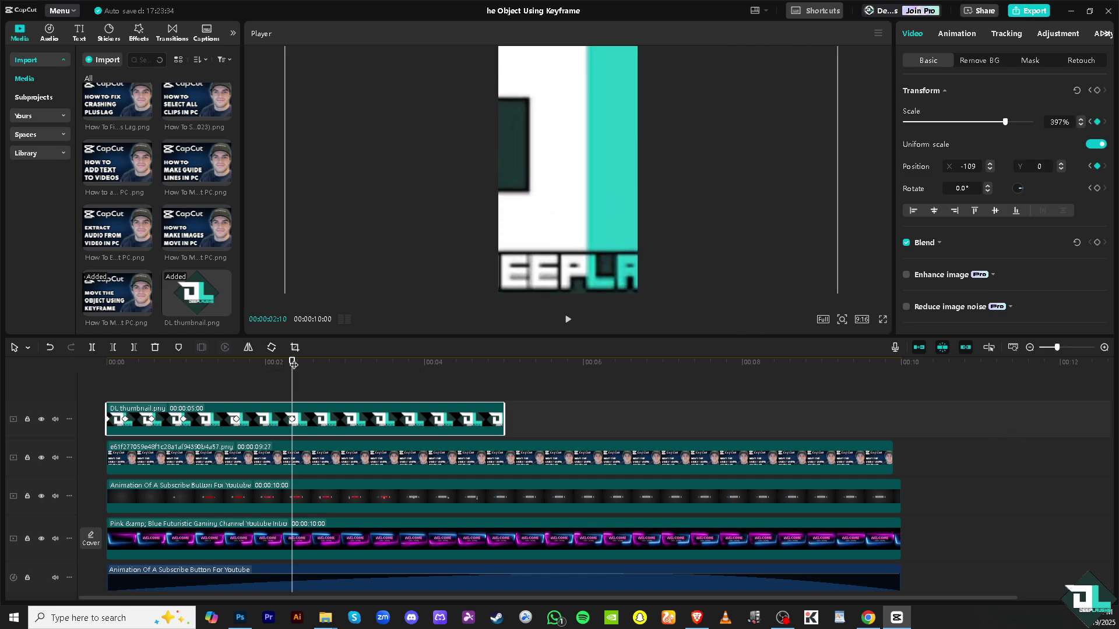
drag(293, 364, 371, 362)
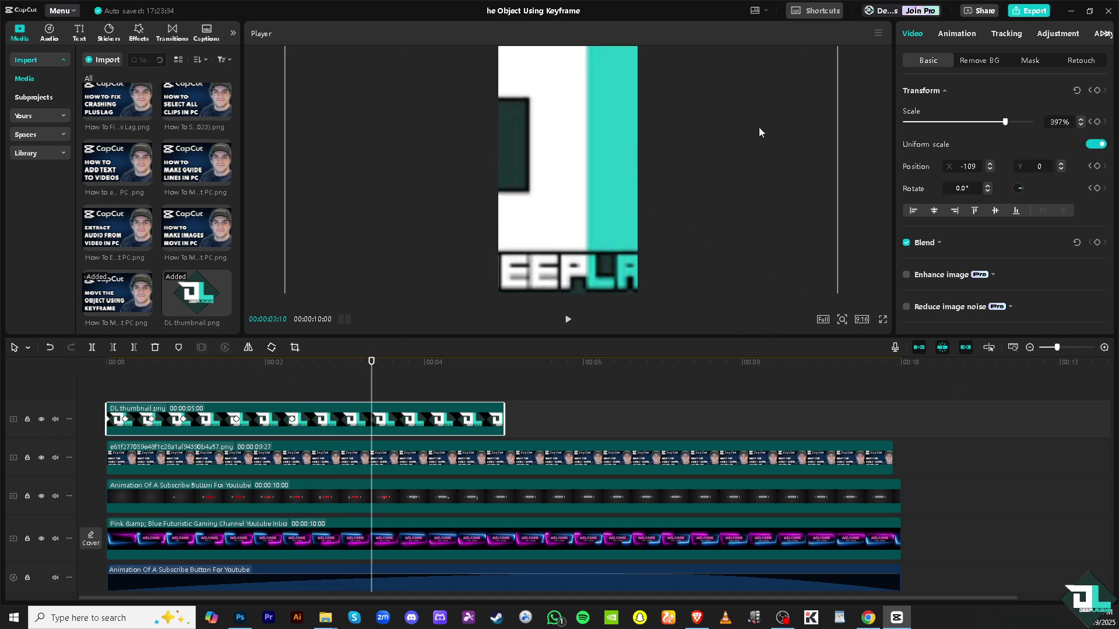
drag(542, 173, 554, 88)
drag(727, 73, 568, 258)
drag(586, 200, 571, 177)
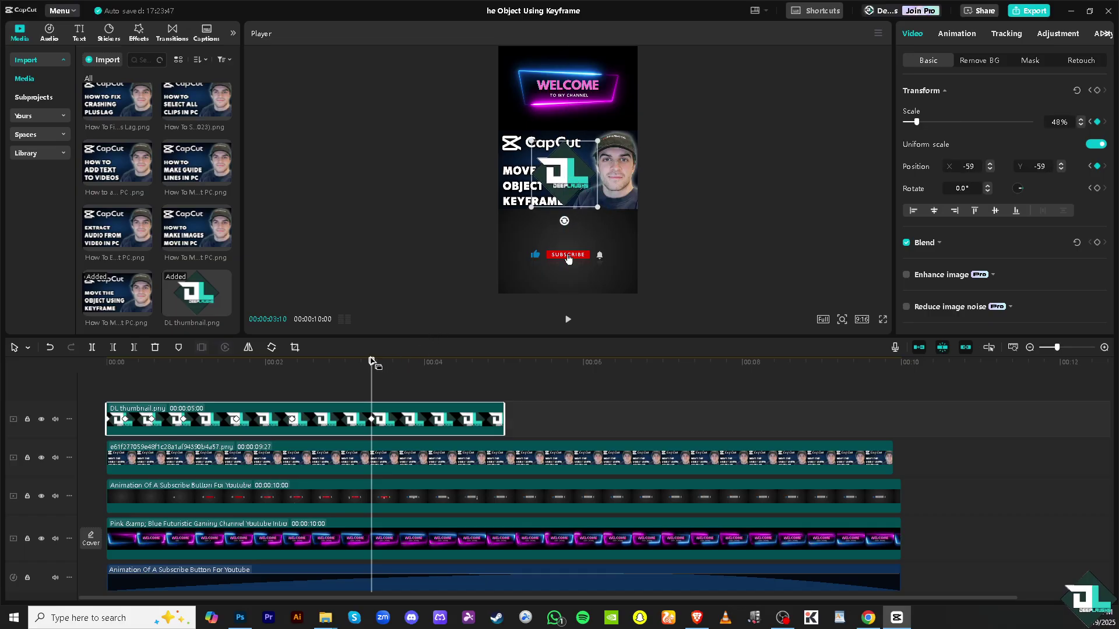
drag(371, 362, 503, 364)
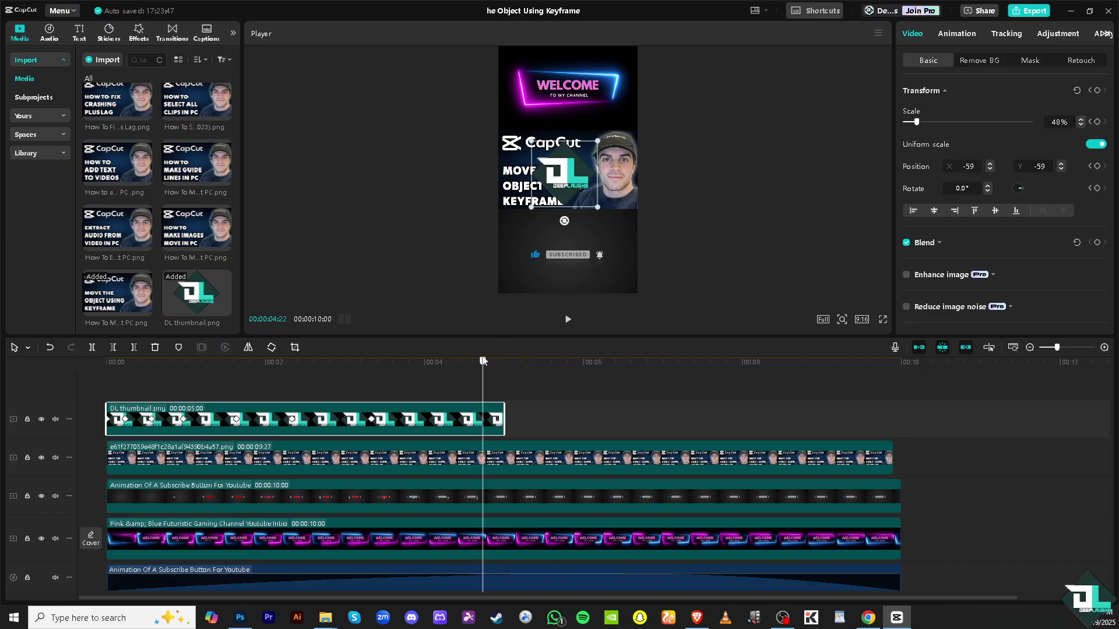
mouse_move(482, 360)
mouse_down()
mouse_move(465, 360)
mouse_move(506, 362)
mouse_move(489, 361)
mouse_up()
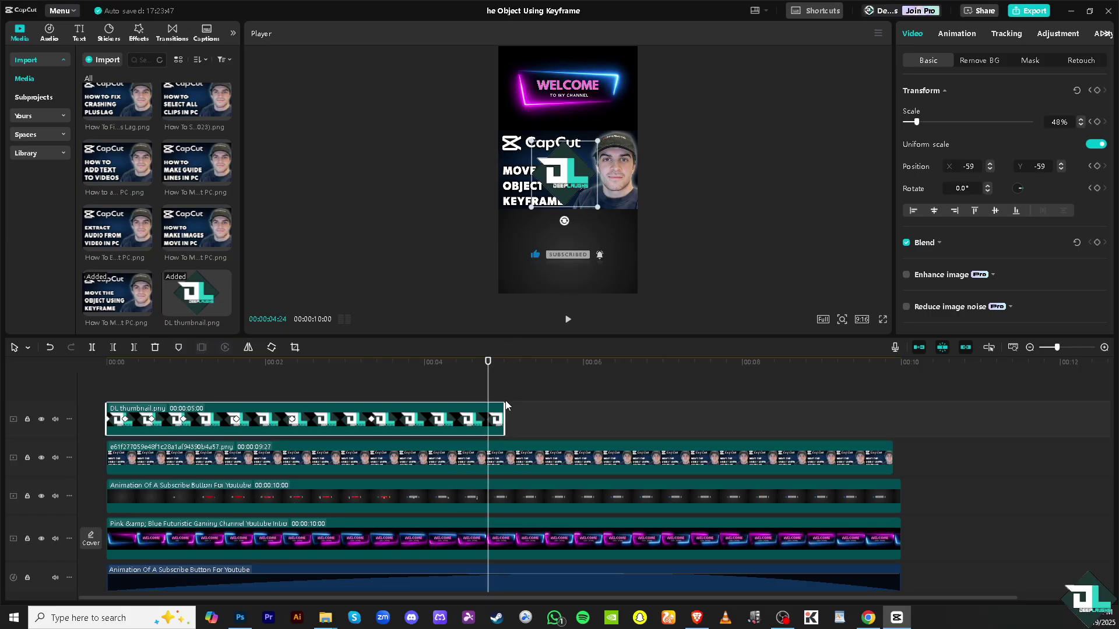
Extend the DL clip to 00:00:09:27, shrink the logo to 5% near its end, and play back the animation
drag(548, 412, 893, 425)
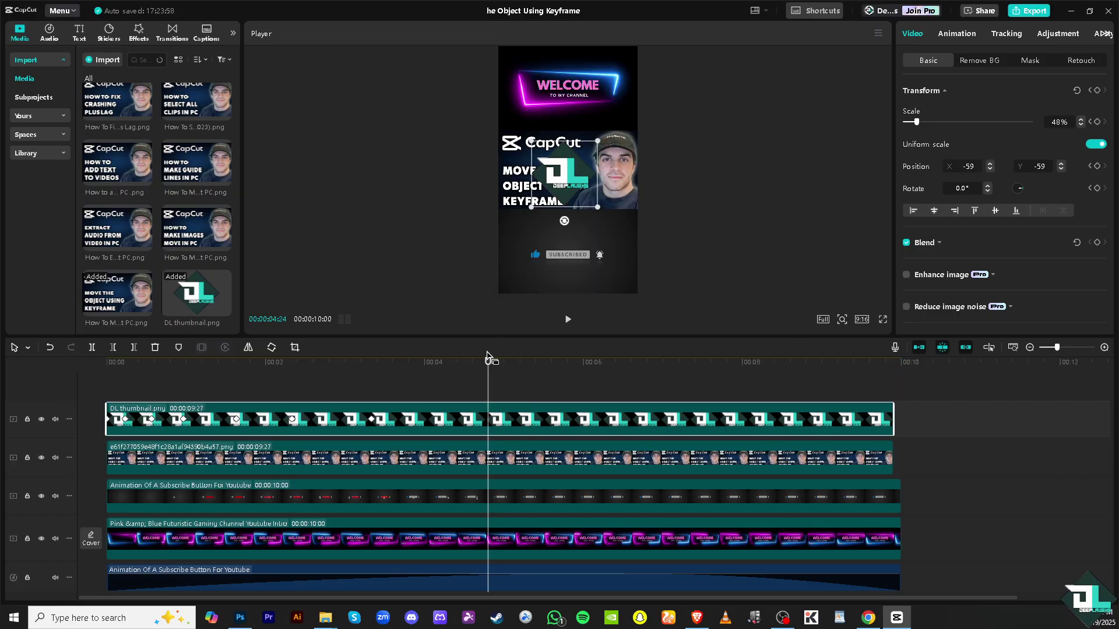
drag(513, 361, 889, 392)
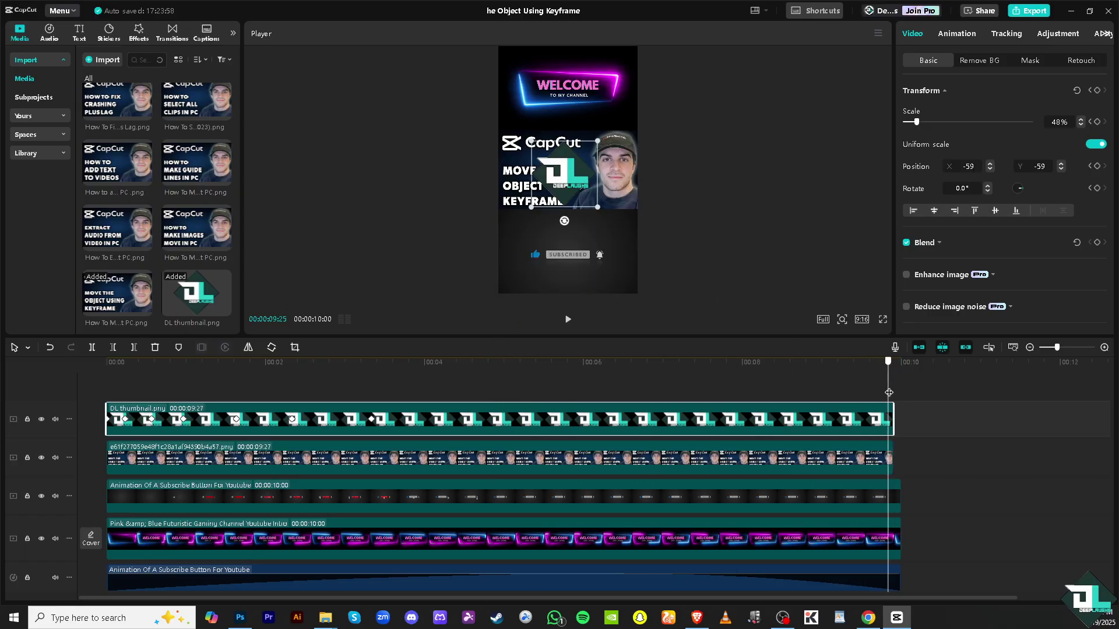
drag(596, 141, 572, 165)
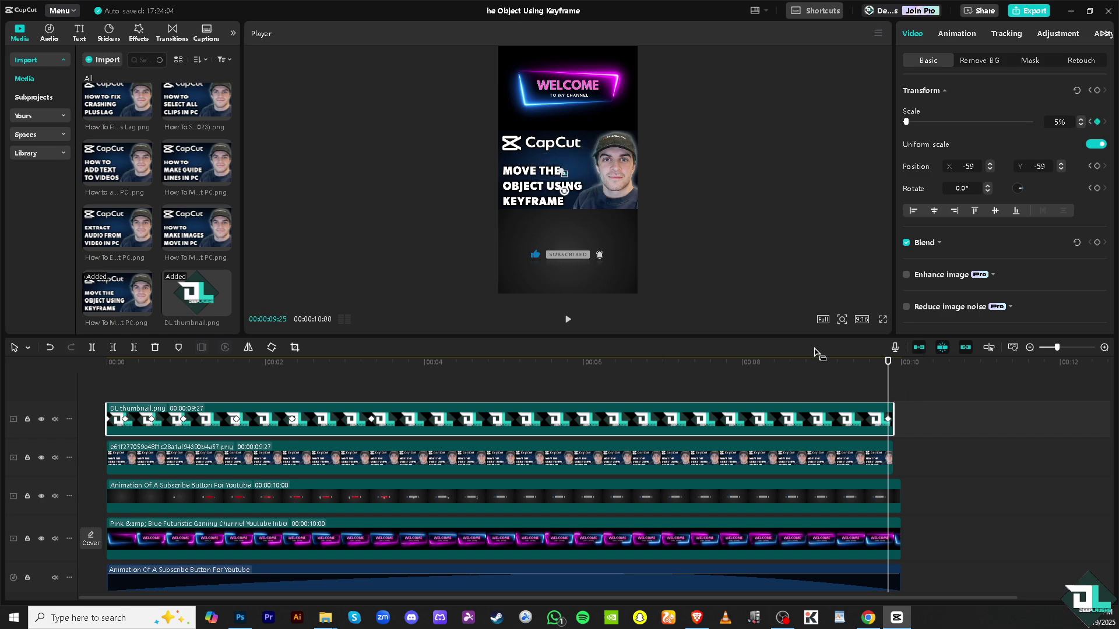
click(568, 322)
click(568, 319)
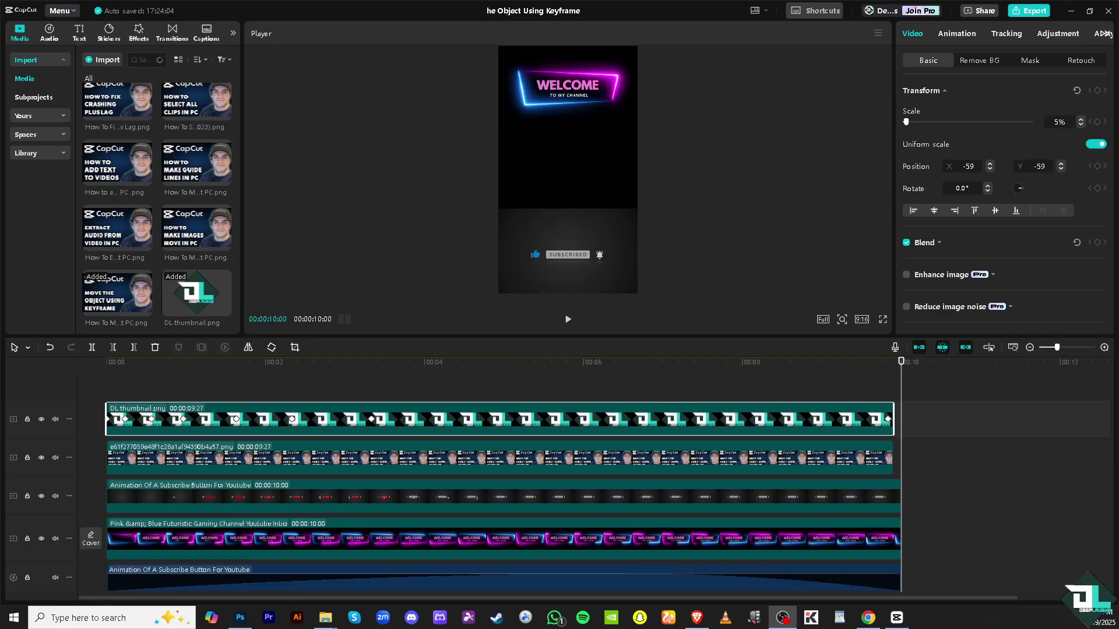
click(568, 319)
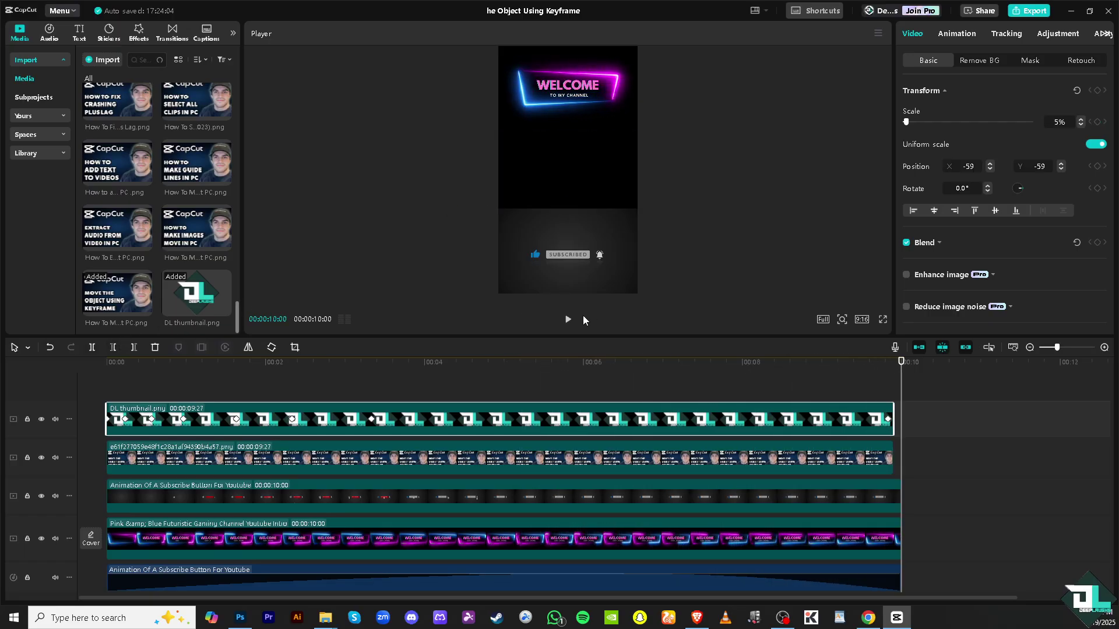
click(568, 319)
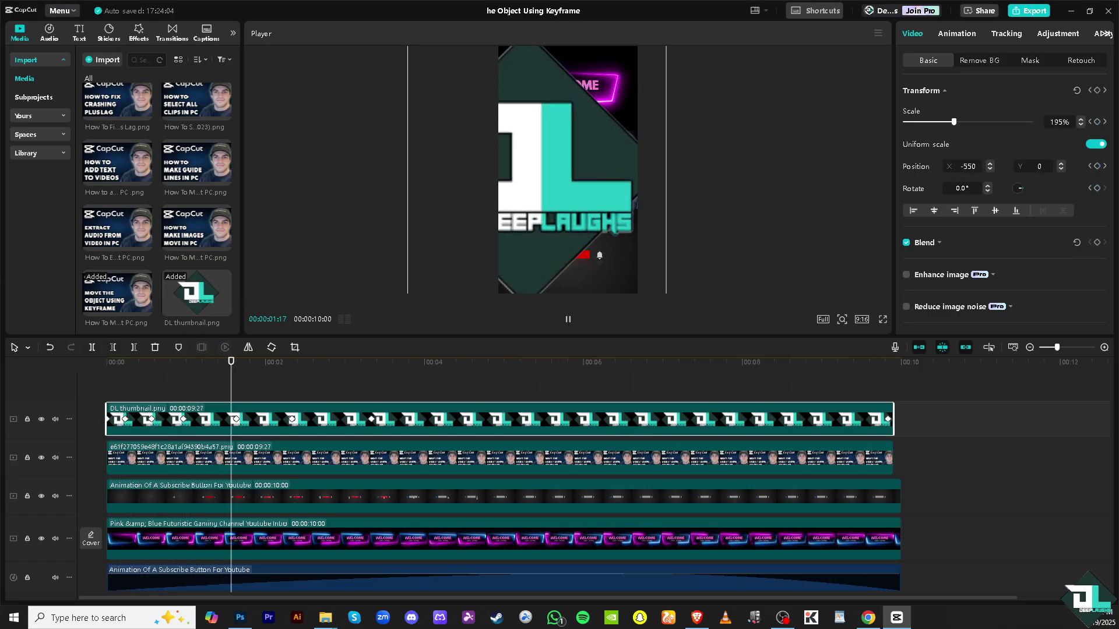